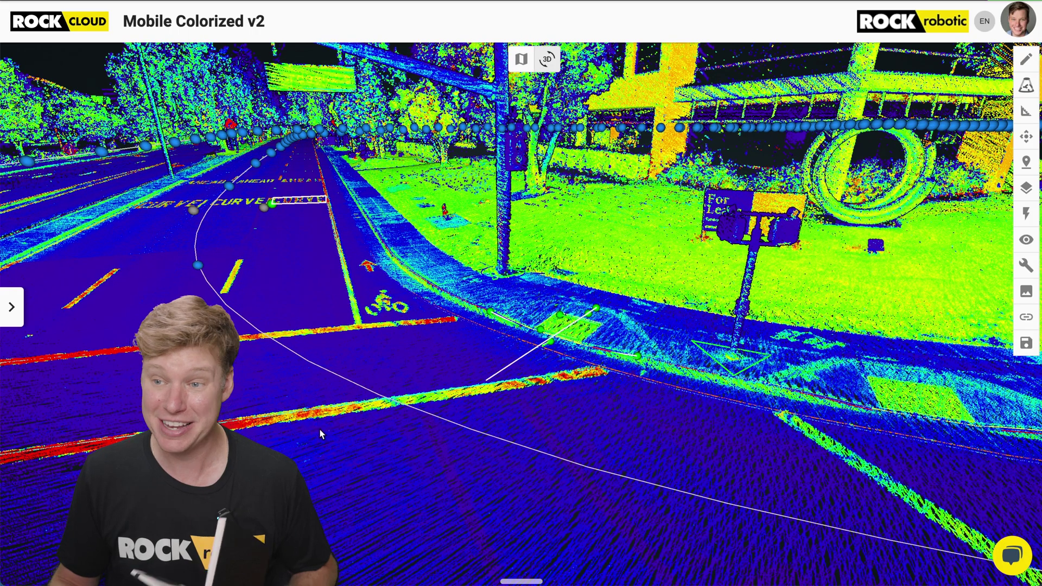
Zoom in on the curb ramp and road surface, then orbit to face the For Lease corner
{"action": "scroll", "coordinate": [342, 407], "scroll_direction": "up", "scroll_amount": 5}
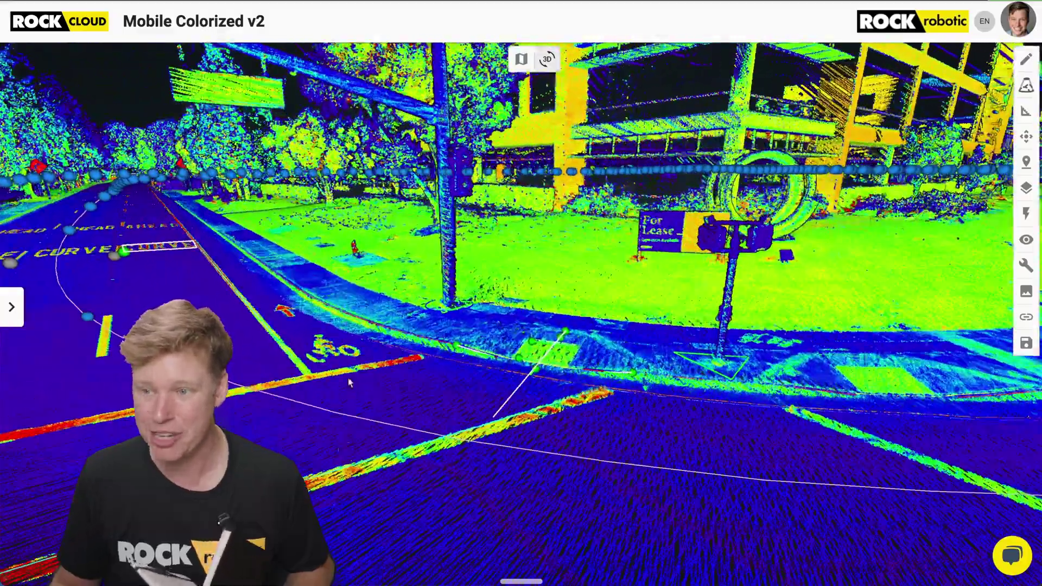
{"action": "scroll", "coordinate": [291, 420], "scroll_direction": "up", "scroll_amount": 5}
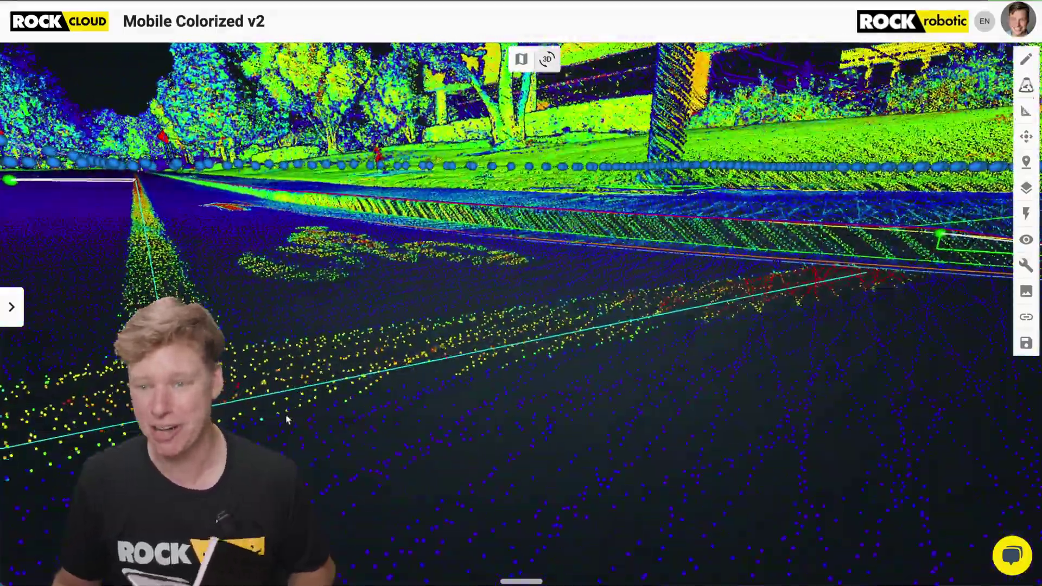
{"action": "scroll", "coordinate": [290, 426], "scroll_direction": "down", "scroll_amount": 5}
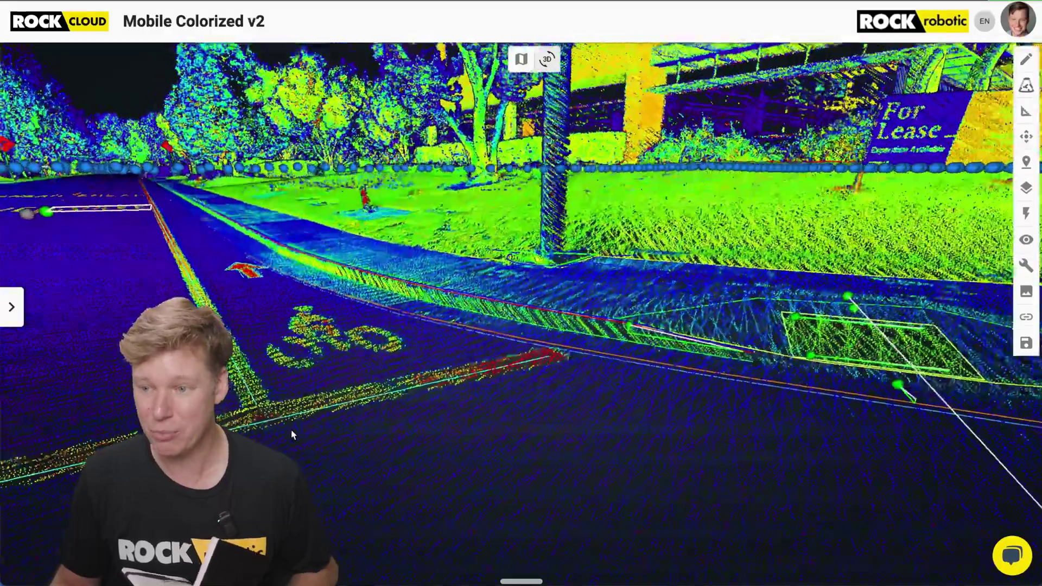
{"action": "scroll", "coordinate": [290, 426], "scroll_direction": "down", "scroll_amount": 5}
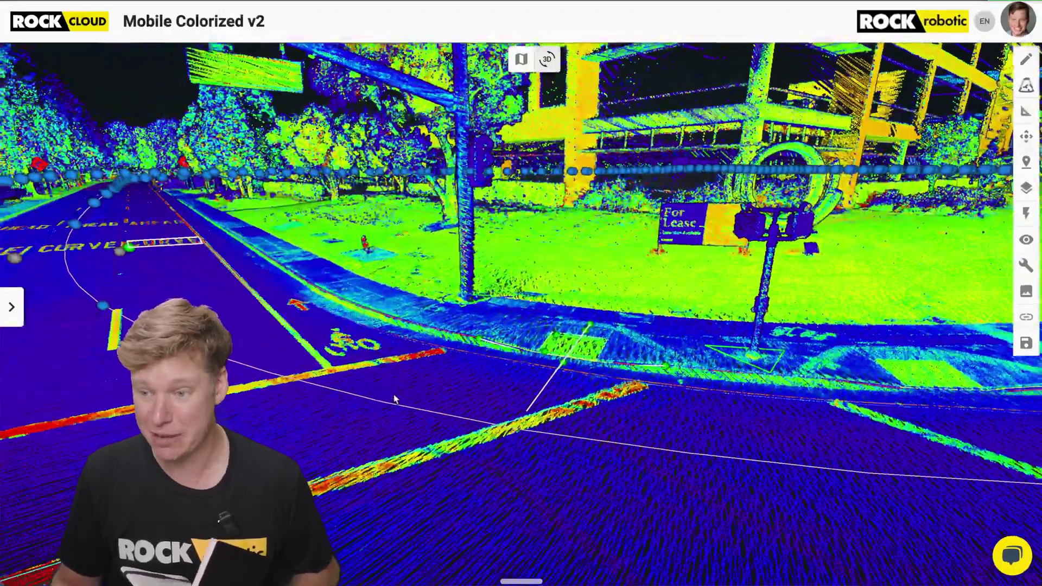
{"action": "scroll", "coordinate": [382, 403], "scroll_direction": "down", "scroll_amount": 2}
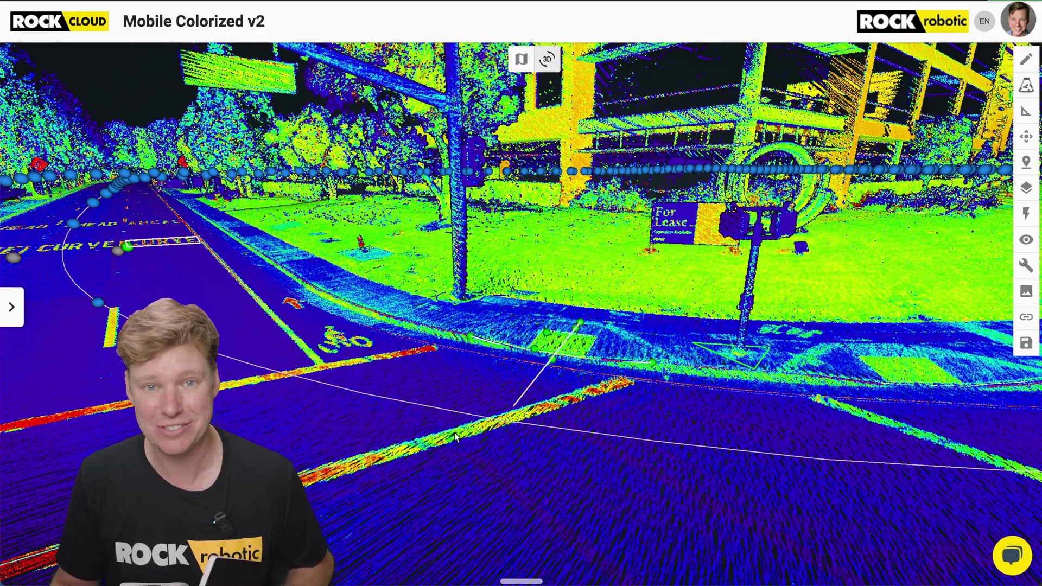
{"action": "left_click_drag", "start_coordinate": [113, 400], "coordinate": [298, 360]}
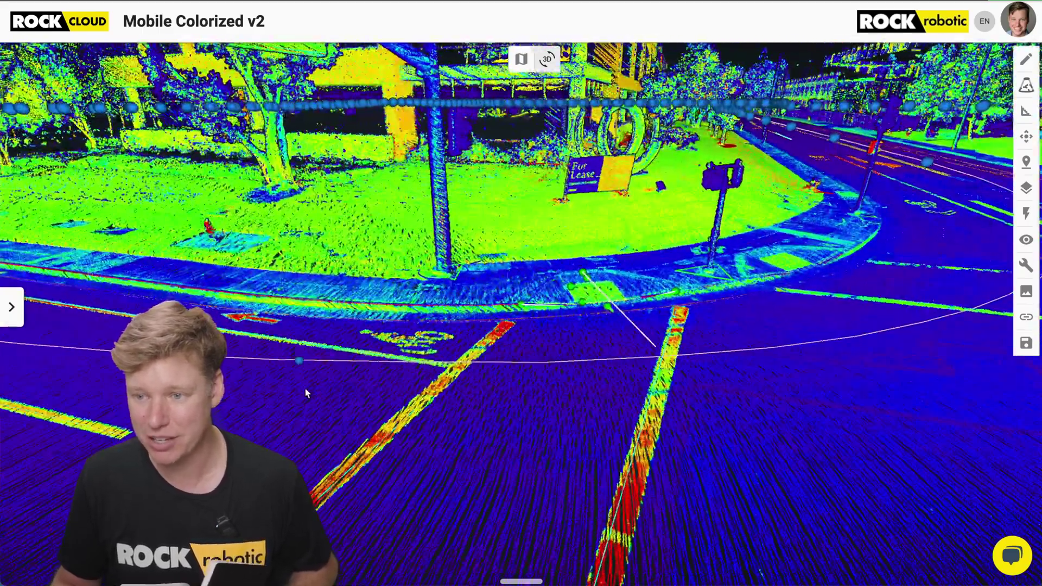
{"action": "left_click", "coordinate": [299, 360]}
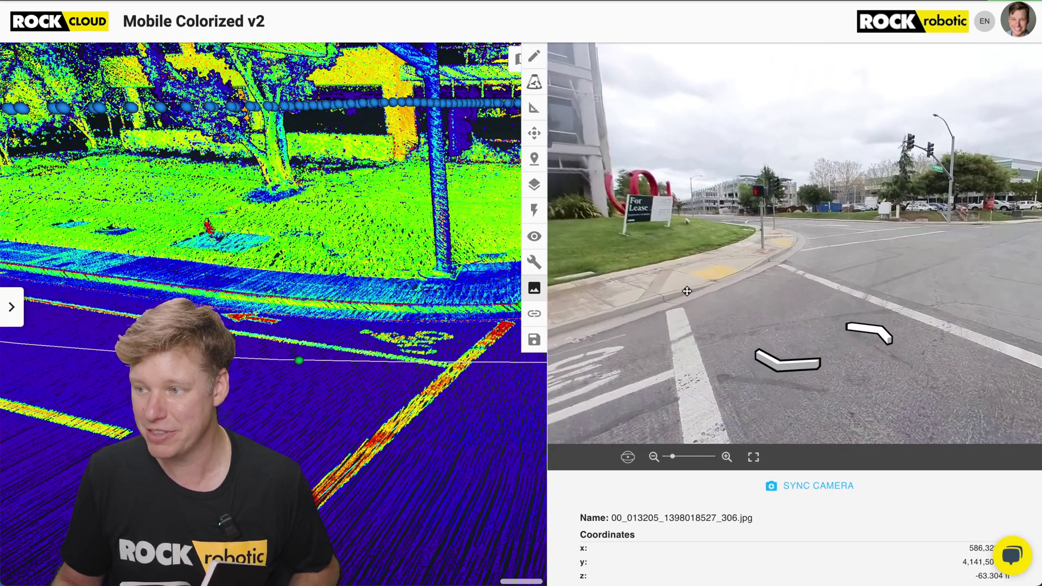
{"action": "scroll", "coordinate": [694, 287], "scroll_direction": "up", "scroll_amount": 5}
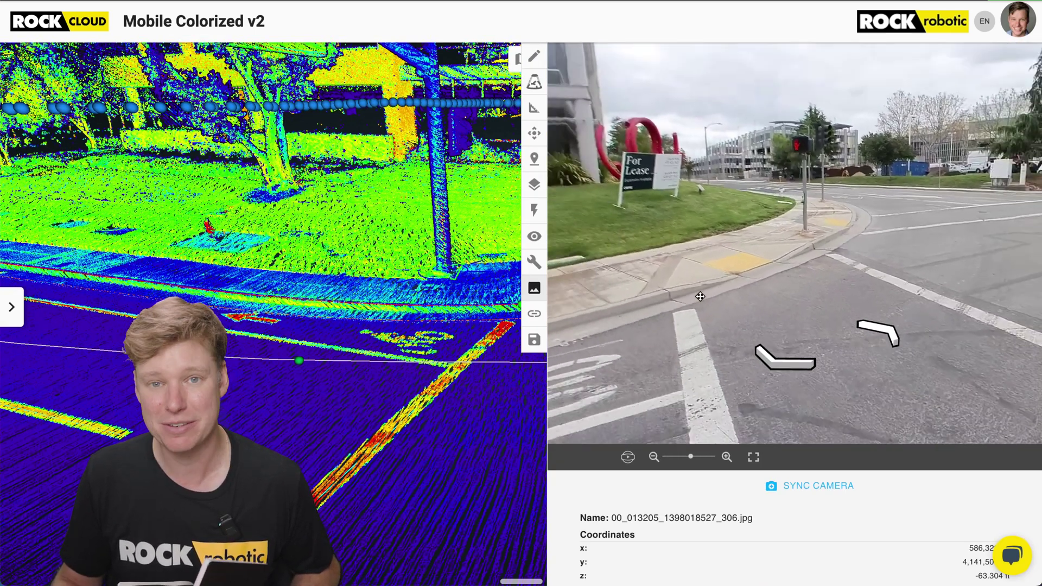
{"action": "scroll", "coordinate": [690, 302], "scroll_direction": "down", "scroll_amount": 2}
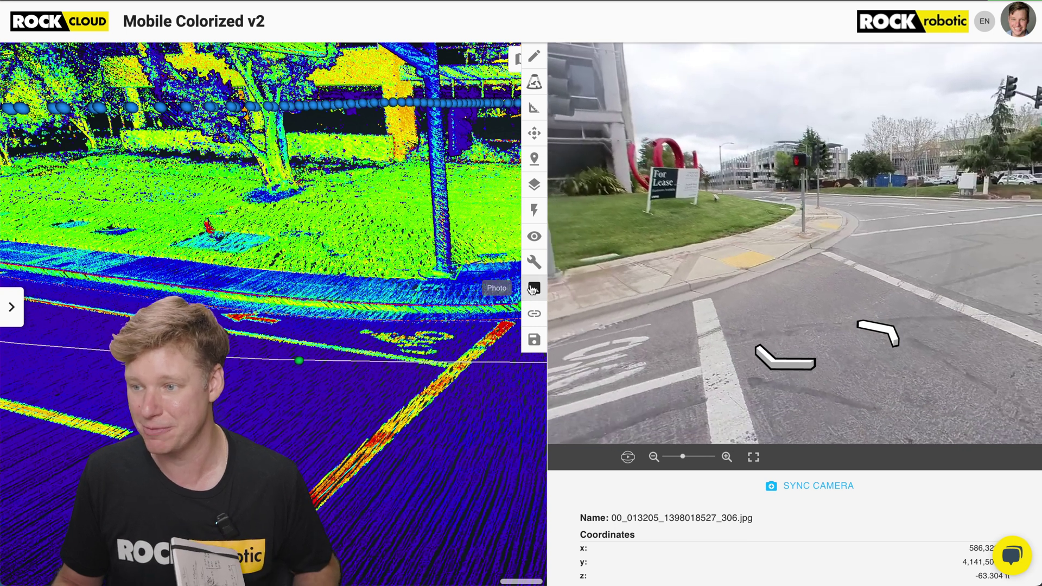
Set the Point Cloud material to RGB in the layer settings and close the panel
{"action": "left_click", "coordinate": [536, 186]}
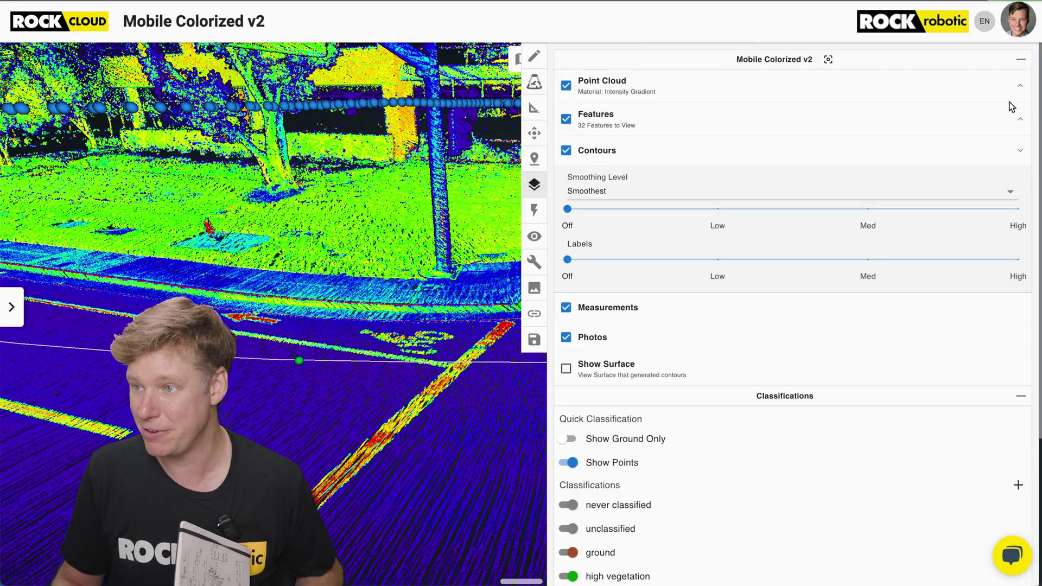
{"action": "left_click", "coordinate": [1022, 88]}
{"action": "left_click", "coordinate": [658, 131]}
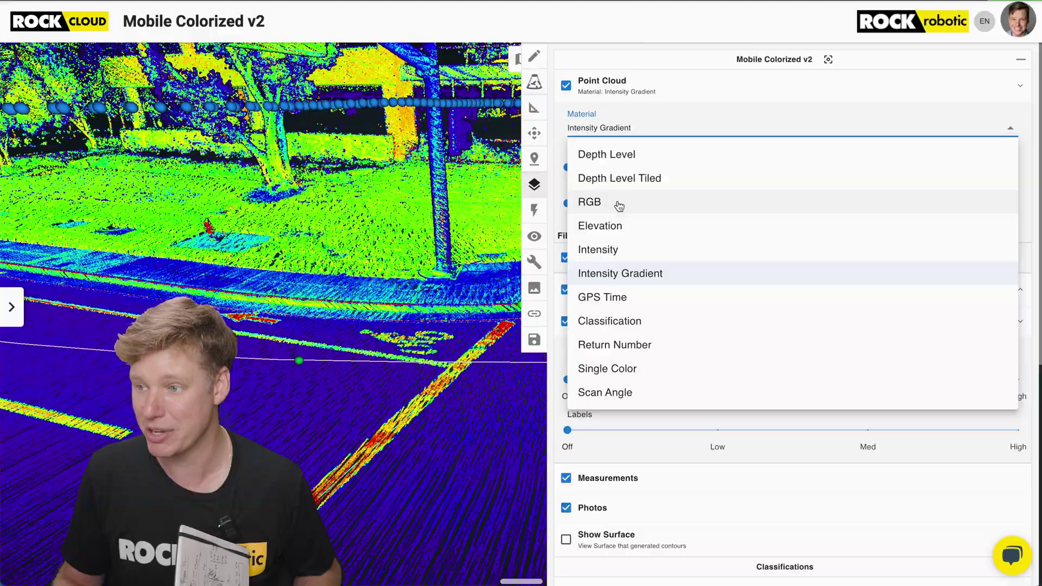
{"action": "left_click", "coordinate": [613, 203]}
{"action": "left_click", "coordinate": [536, 185]}
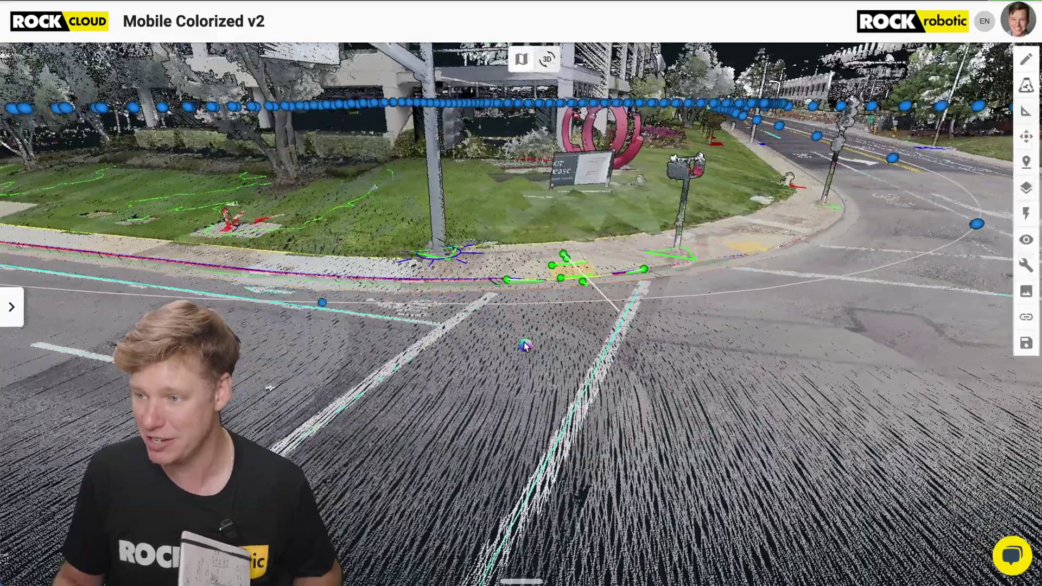
Review the RGB-coloured cloud, then reopen the Point Cloud material list in the layer settings
{"action": "scroll", "coordinate": [487, 374], "scroll_direction": "down", "scroll_amount": 5}
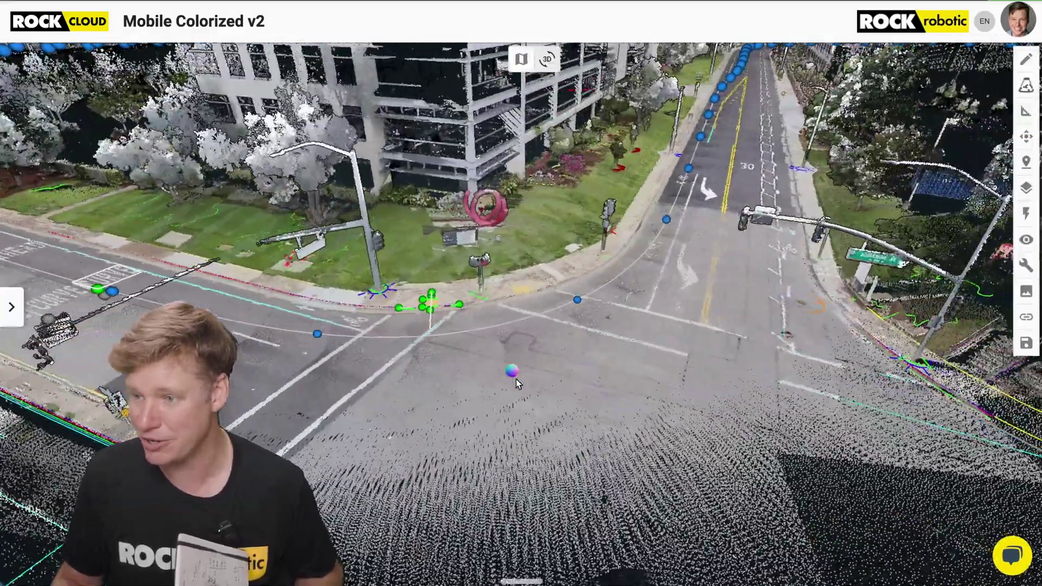
{"action": "scroll", "coordinate": [435, 371], "scroll_direction": "up", "scroll_amount": 3}
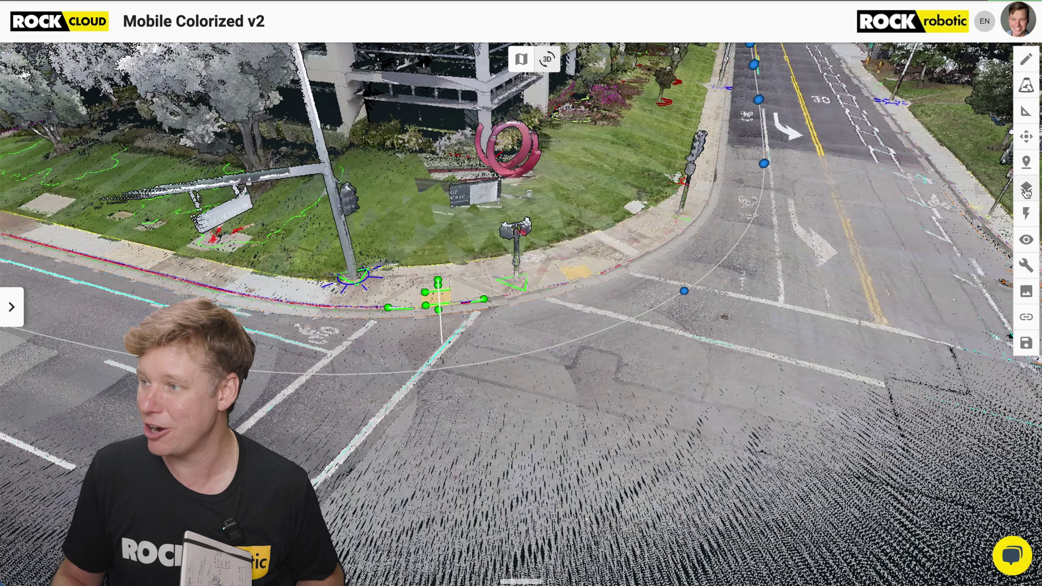
{"action": "left_click", "coordinate": [1026, 188]}
{"action": "left_click", "coordinate": [1017, 96]}
{"action": "left_click", "coordinate": [624, 130]}
Set the point cloud material back to Intensity Gradient and close the layer settings
{"action": "left_click", "coordinate": [612, 275]}
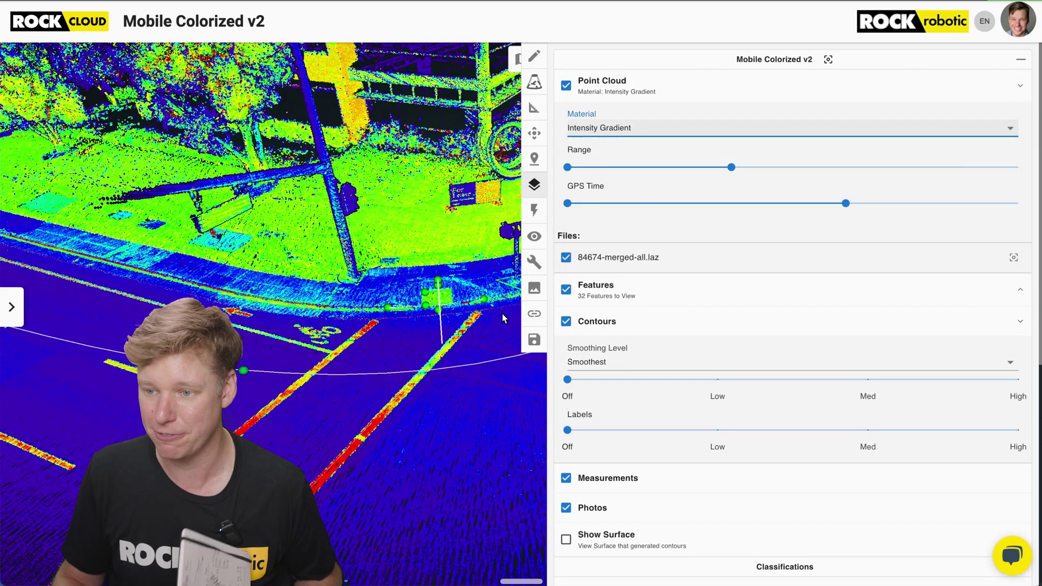
{"action": "scroll", "coordinate": [359, 328], "scroll_direction": "up", "scroll_amount": 5}
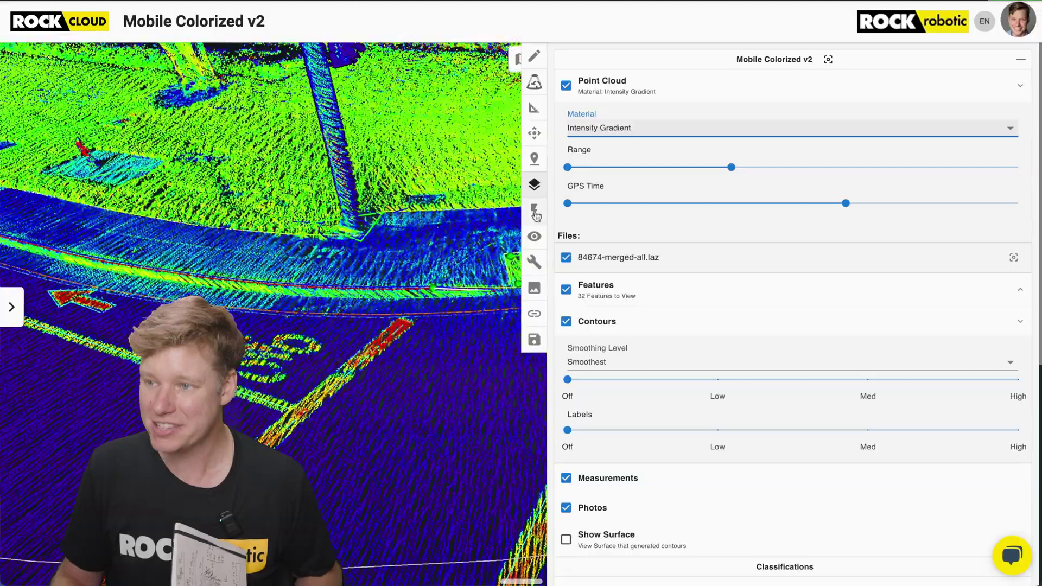
{"action": "left_click", "coordinate": [537, 188]}
Orbit low along the curb and road, tilting up toward trees and back down to the ground
{"action": "scroll", "coordinate": [235, 345], "scroll_direction": "up", "scroll_amount": 2}
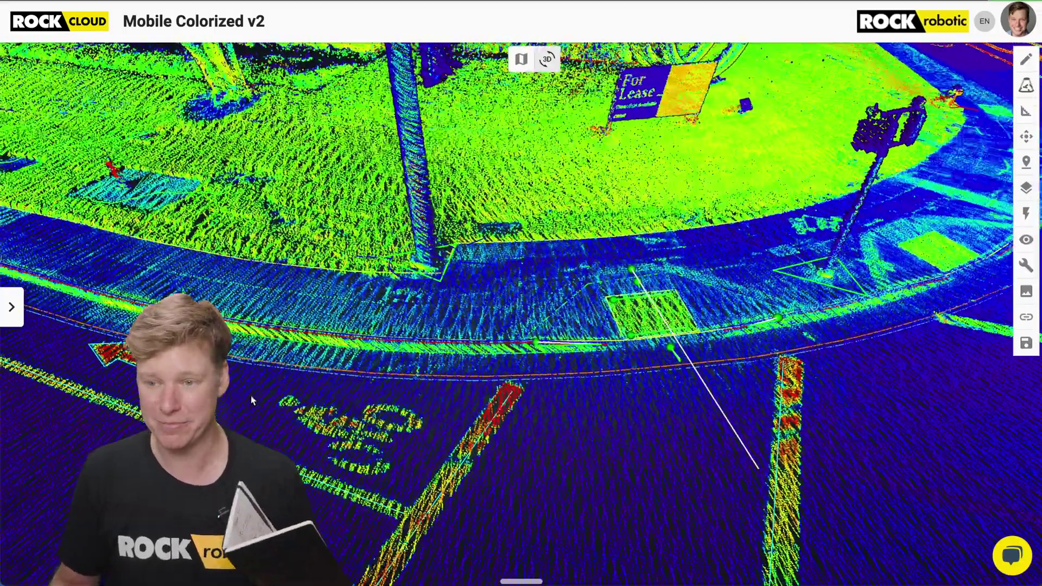
{"action": "left_click_drag", "start_coordinate": [254, 400], "coordinate": [598, 402]}
{"action": "scroll", "coordinate": [305, 284], "scroll_direction": "up", "scroll_amount": 5}
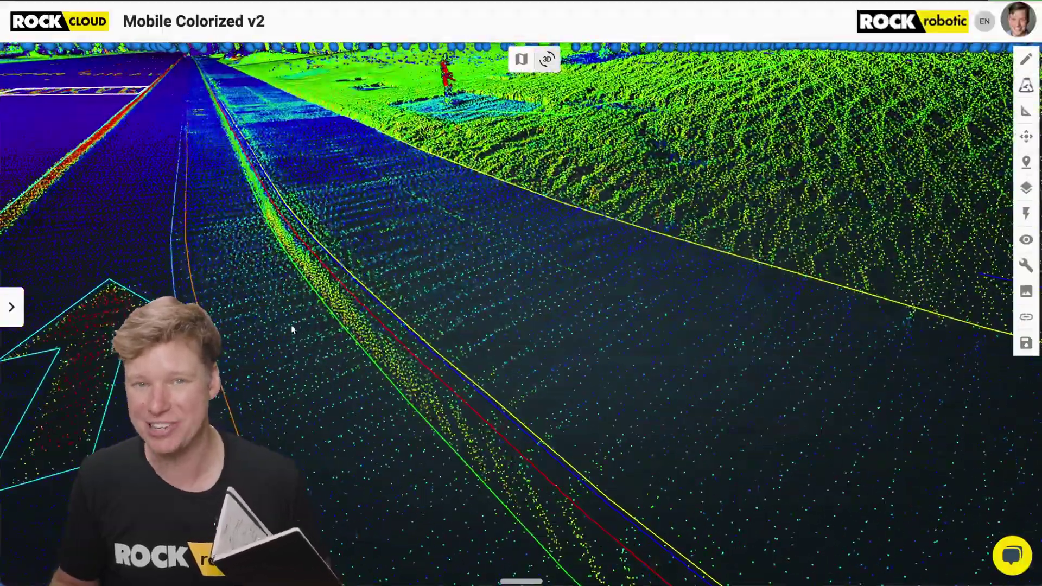
{"action": "scroll", "coordinate": [291, 333], "scroll_direction": "up", "scroll_amount": 5}
{"action": "left_click_drag", "start_coordinate": [303, 338], "coordinate": [259, 249]}
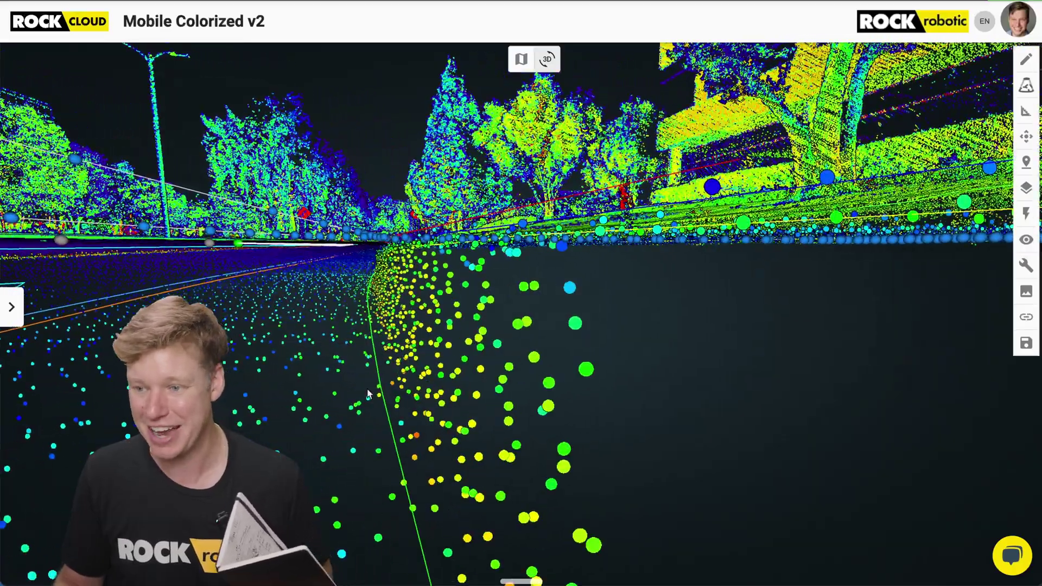
{"action": "left_click_drag", "start_coordinate": [484, 258], "coordinate": [868, 217]}
Colour the point cloud by Elevation in the layer settings
{"action": "left_click", "coordinate": [1026, 189]}
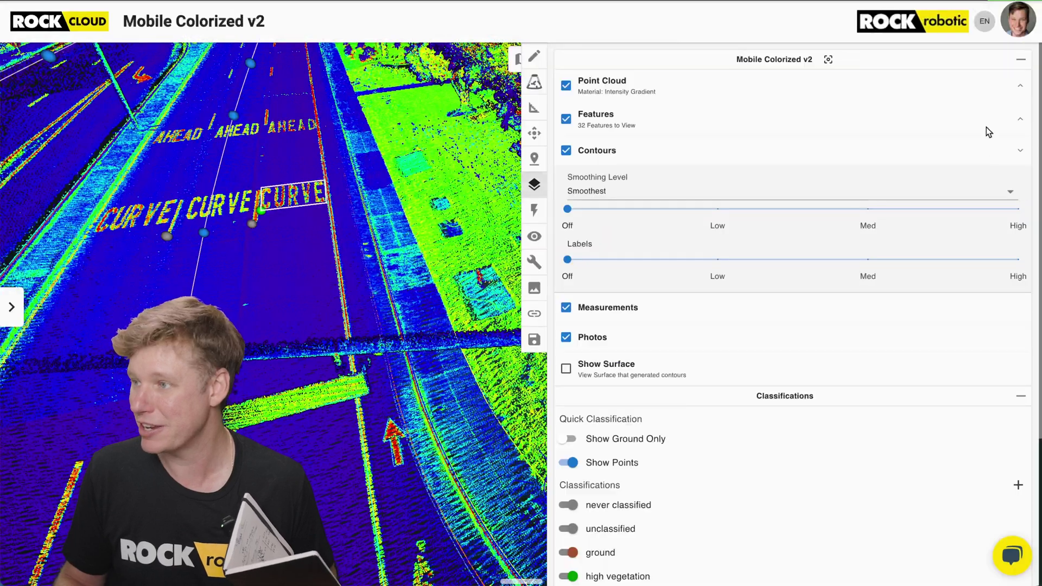
{"action": "left_click", "coordinate": [1018, 90]}
{"action": "left_click", "coordinate": [582, 129]}
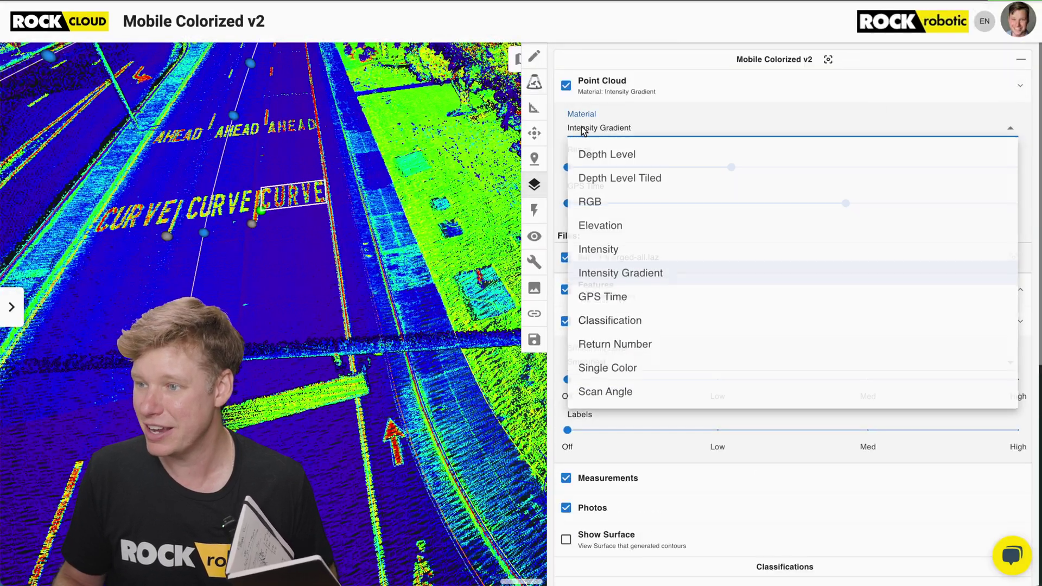
{"action": "left_click", "coordinate": [601, 228]}
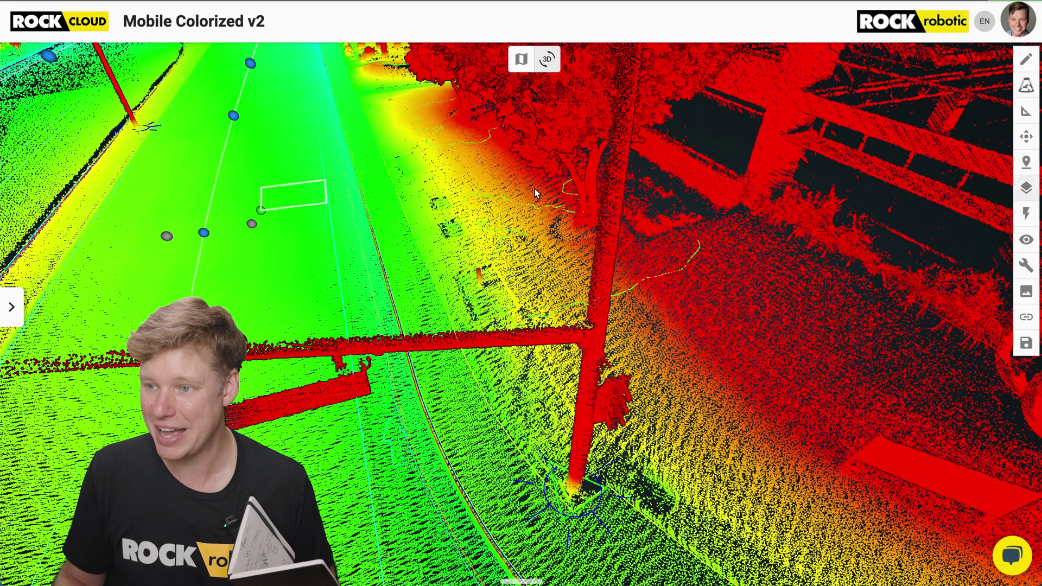
{"action": "left_click_drag", "start_coordinate": [536, 194], "coordinate": [306, 356]}
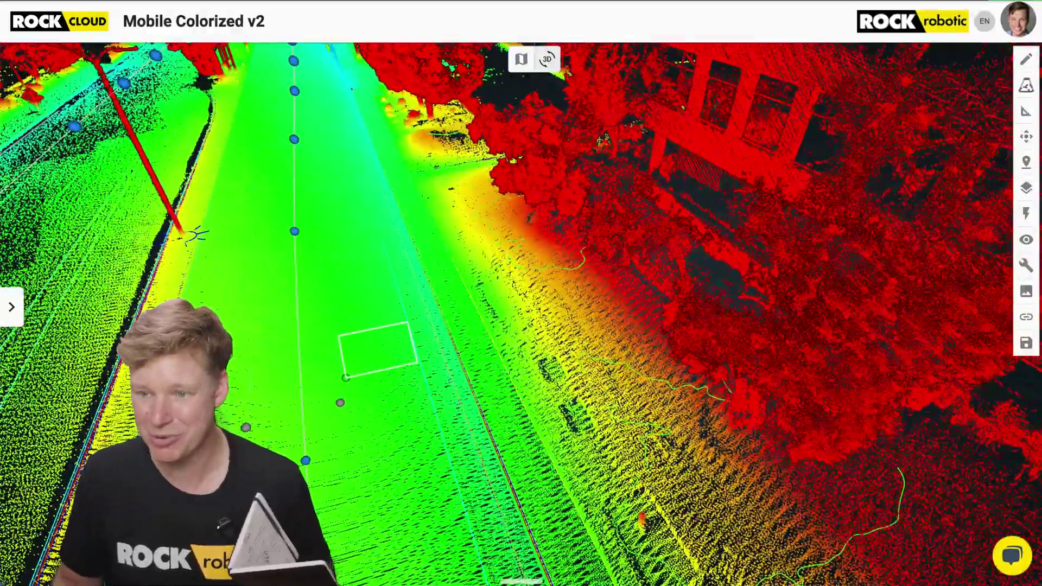
{"action": "left_click_drag", "start_coordinate": [424, 288], "coordinate": [354, 138]}
{"action": "scroll", "coordinate": [353, 138], "scroll_direction": "up", "scroll_amount": 5}
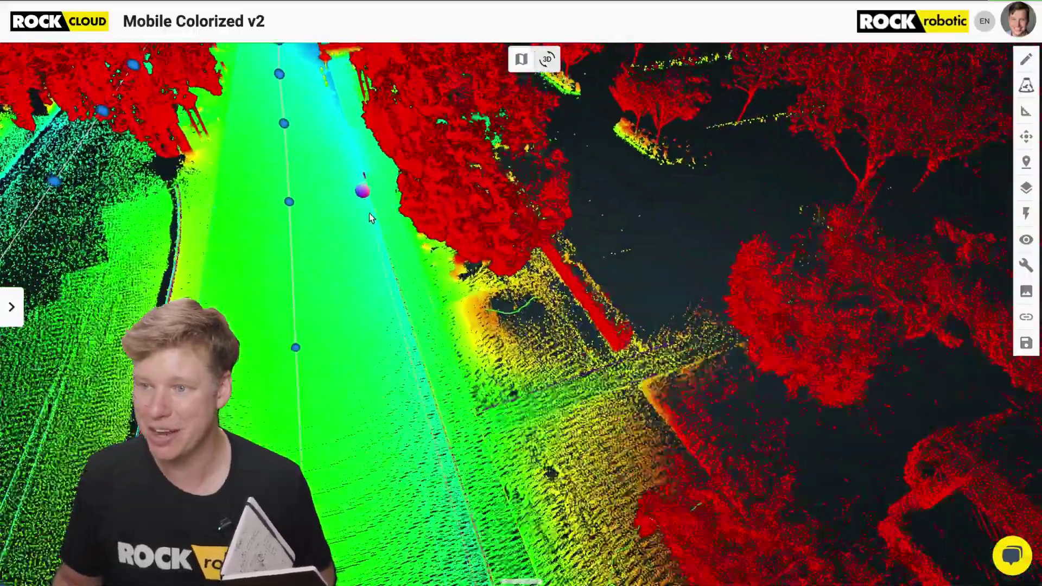
{"action": "scroll", "coordinate": [361, 180], "scroll_direction": "up", "scroll_amount": 5}
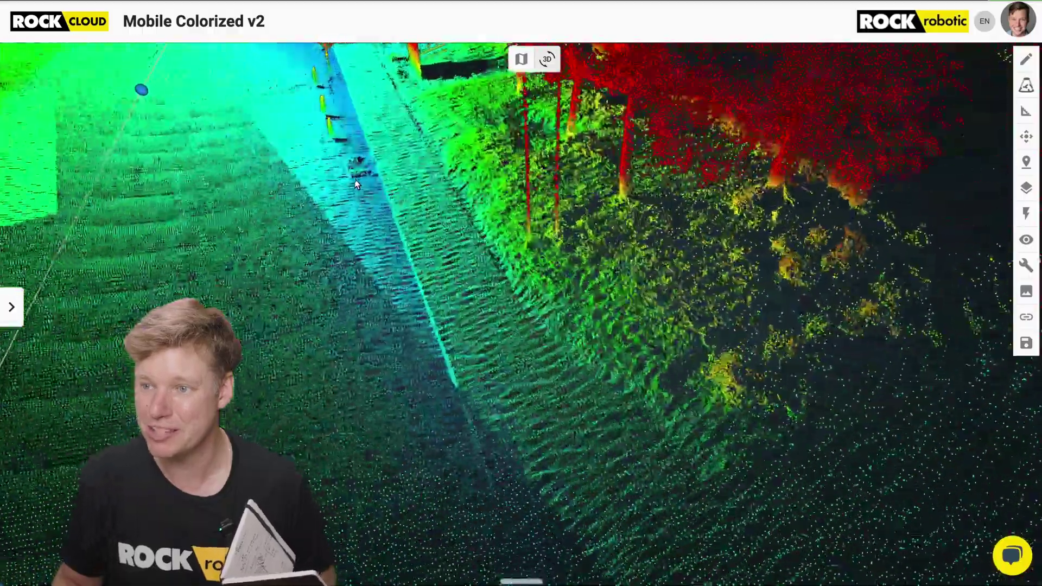
{"action": "scroll", "coordinate": [369, 213], "scroll_direction": "down", "scroll_amount": 5}
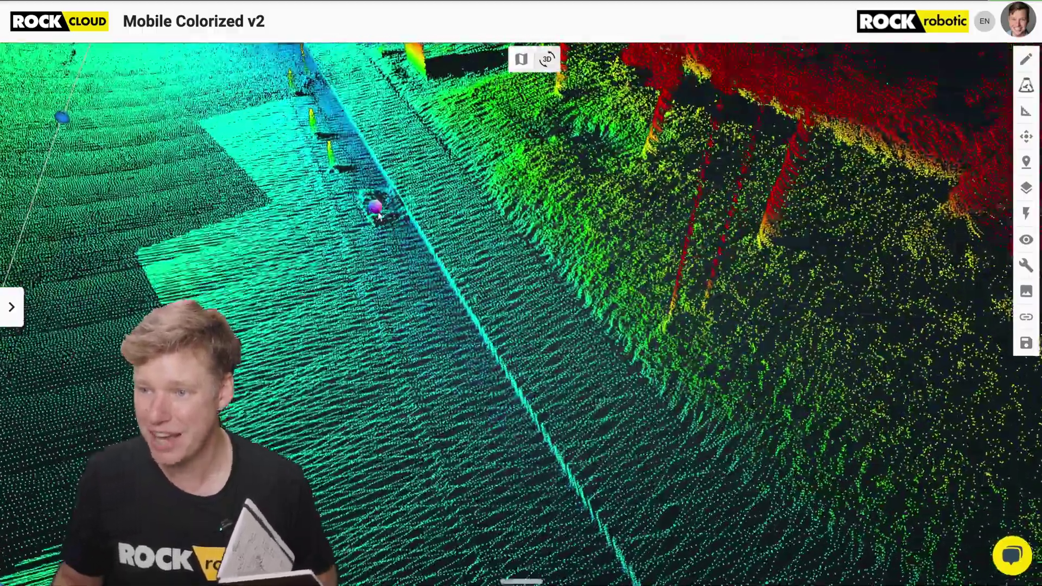
{"action": "left_click_drag", "start_coordinate": [379, 216], "coordinate": [157, 216]}
{"action": "left_click", "coordinate": [151, 208]}
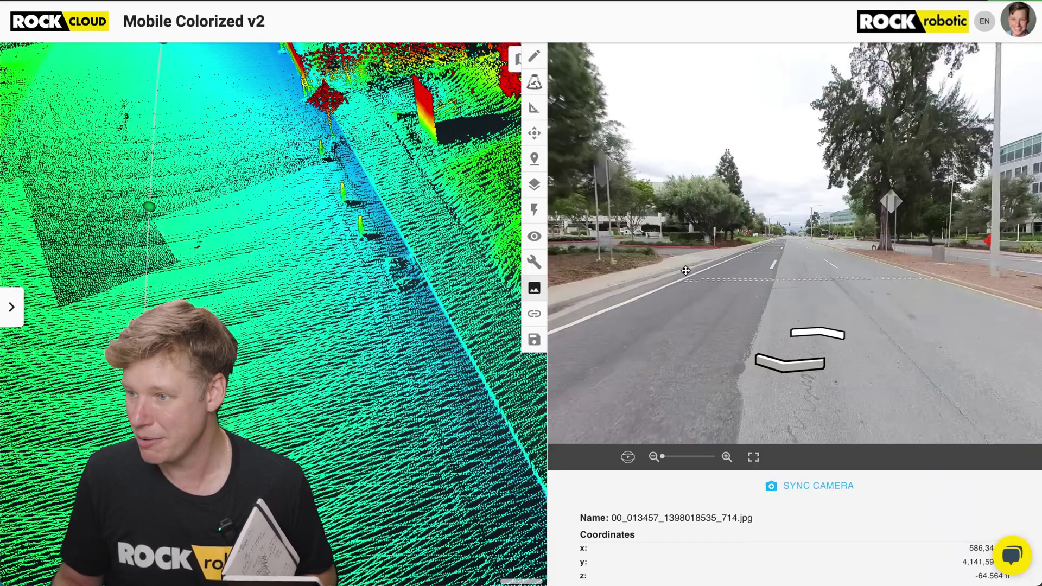
Turn and zoom the panorama toward the curb with cones, then close the photo panel
{"action": "left_click_drag", "start_coordinate": [699, 262], "coordinate": [828, 276]}
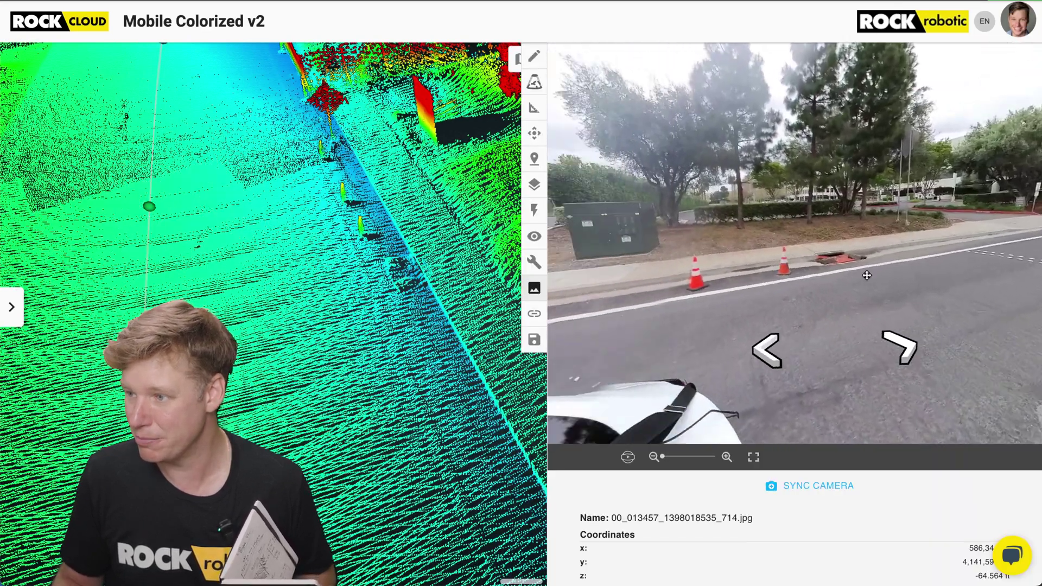
{"action": "scroll", "coordinate": [828, 276], "scroll_direction": "up", "scroll_amount": 3}
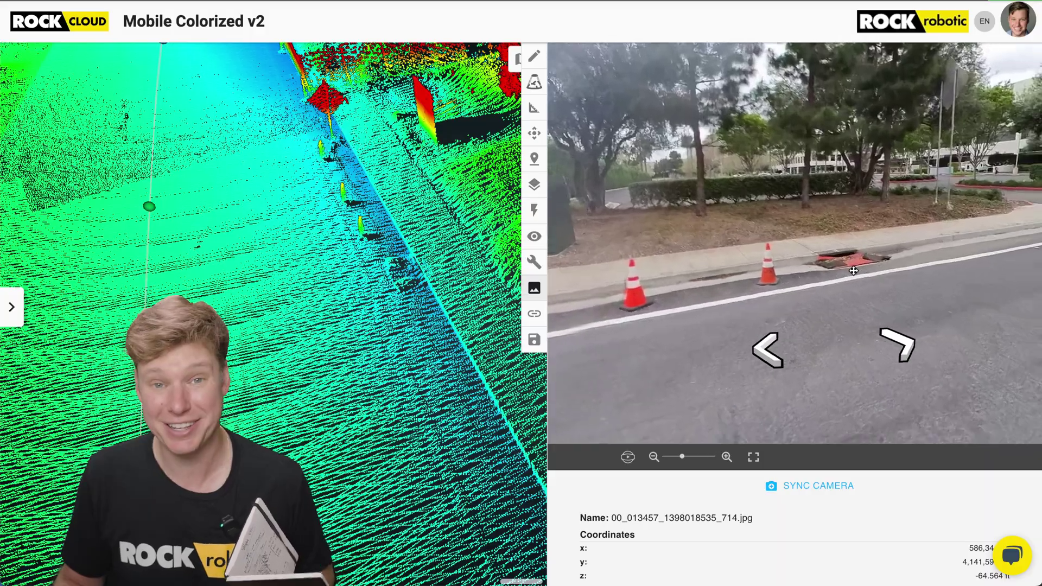
{"action": "left_click", "coordinate": [536, 290]}
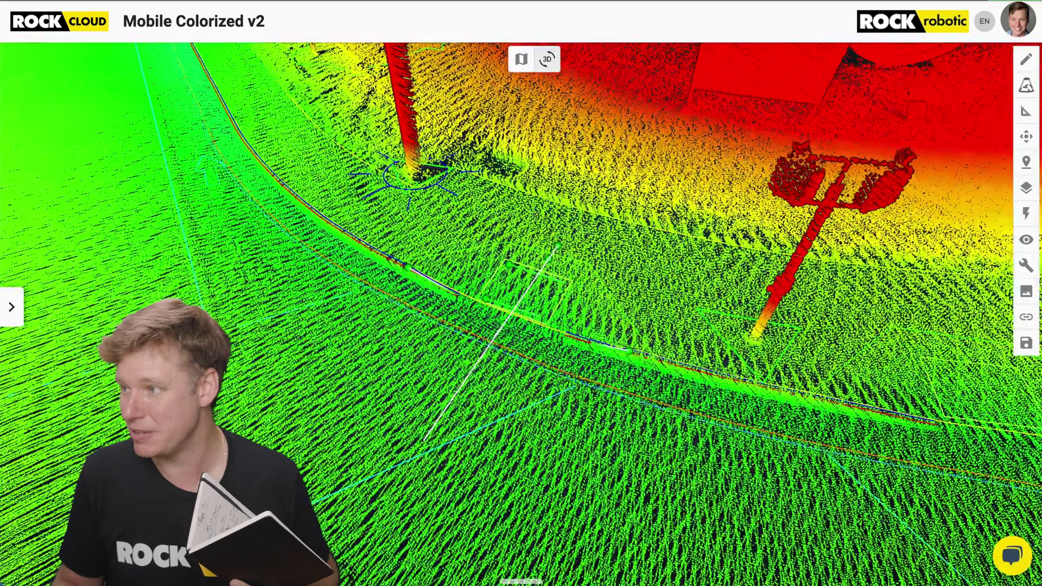
Recolour the points by Intensity Gradient and centre the crosswalk curb ramp in view
{"action": "left_click", "coordinate": [1027, 188]}
{"action": "left_click", "coordinate": [1017, 86]}
{"action": "left_click", "coordinate": [649, 131]}
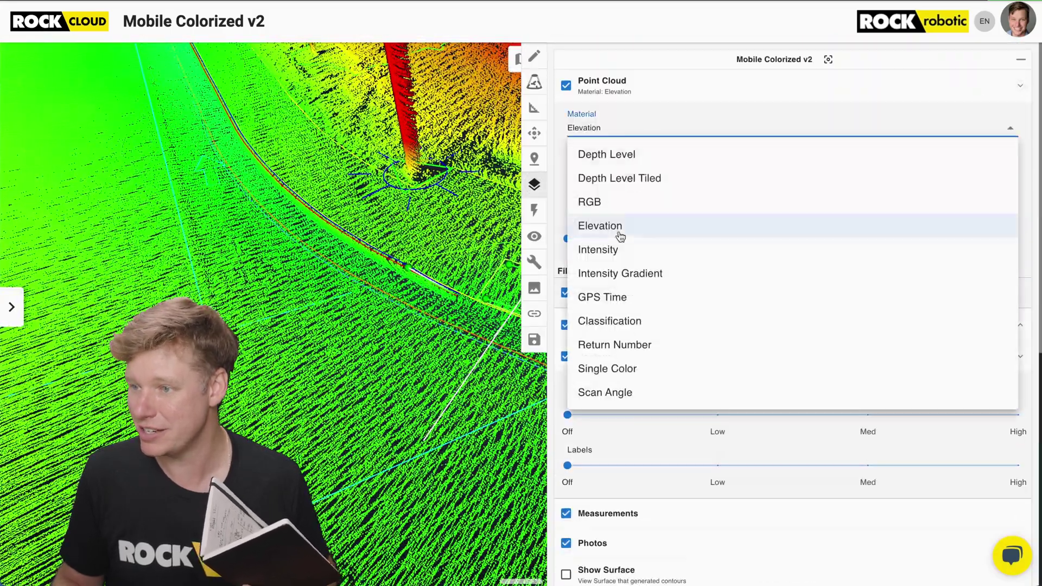
{"action": "left_click", "coordinate": [623, 277]}
{"action": "left_click", "coordinate": [536, 184]}
{"action": "left_click_drag", "start_coordinate": [359, 344], "coordinate": [258, 324]}
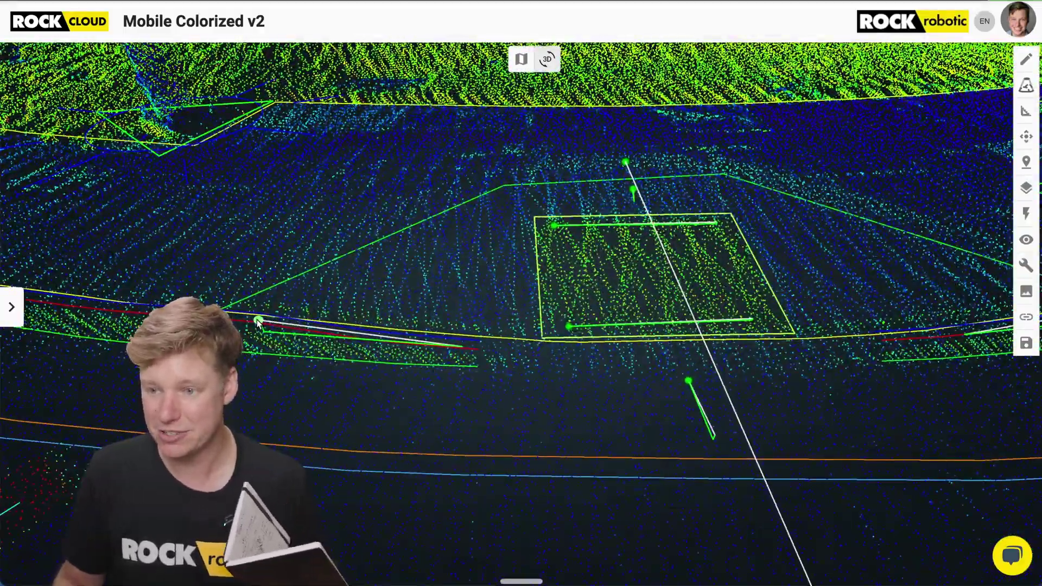
Open the measurements list and inspect the Left Flare Slope measurement on the ramp
{"action": "left_click", "coordinate": [1026, 112]}
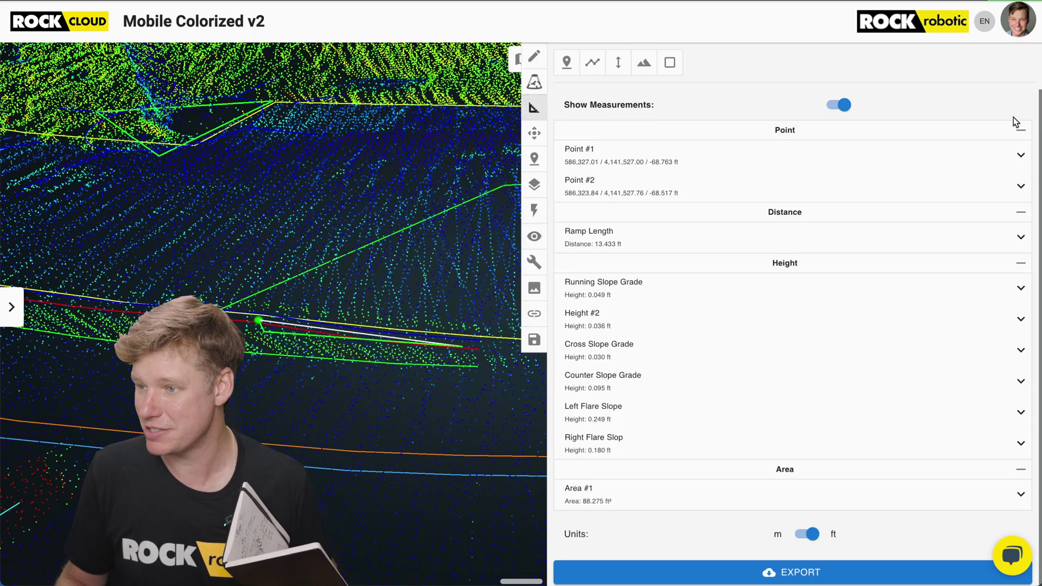
{"action": "left_click", "coordinate": [602, 413]}
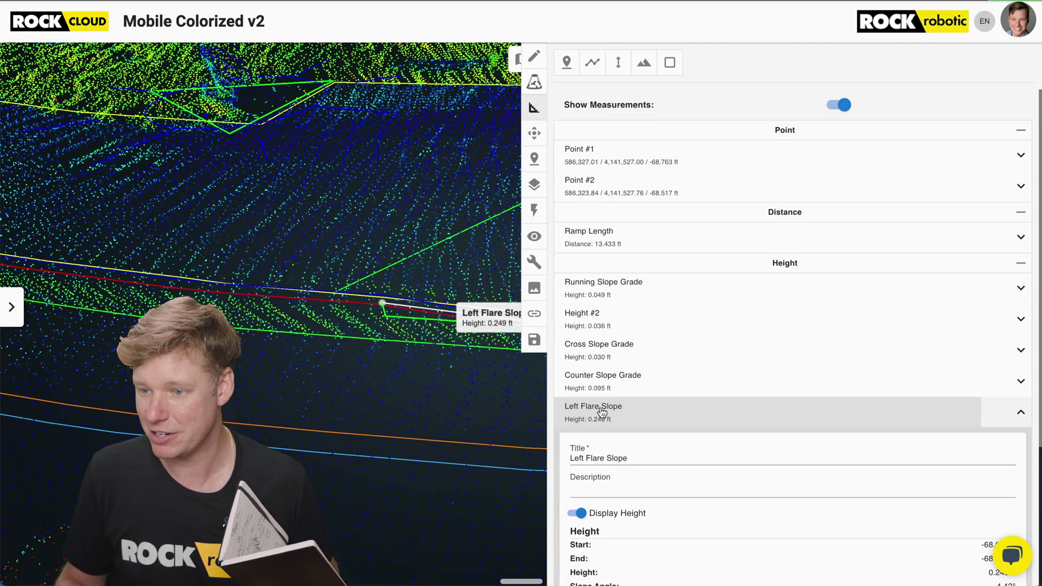
{"action": "left_click_drag", "start_coordinate": [454, 376], "coordinate": [413, 442]}
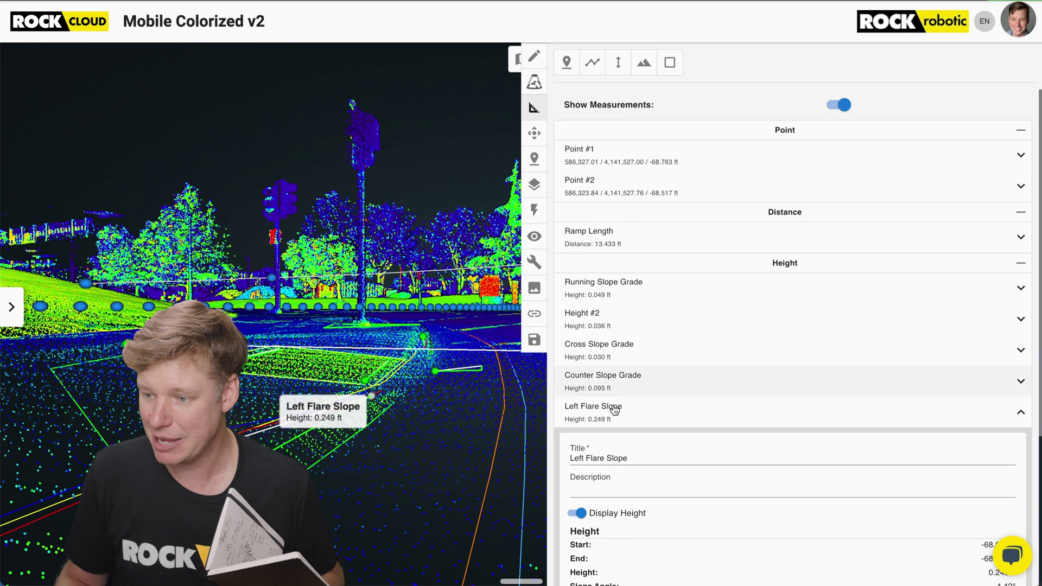
{"action": "scroll", "coordinate": [714, 410], "scroll_direction": "down", "scroll_amount": 4}
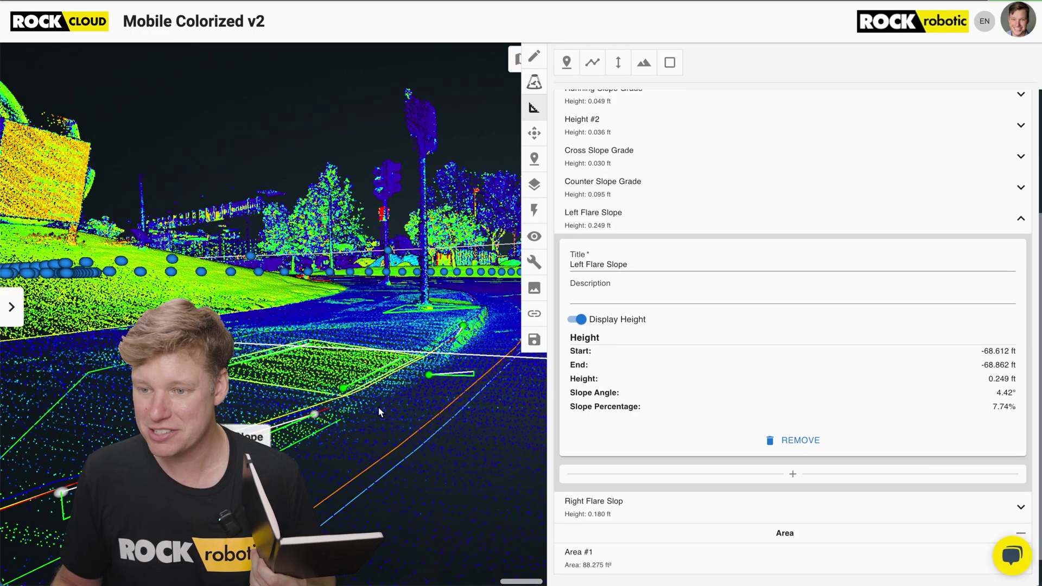
Expand Running Slope Grade: 0.049 ft height, 5.98° slope angle, 10.47% slope
{"action": "scroll", "coordinate": [404, 428], "scroll_direction": "up", "scroll_amount": 5}
{"action": "scroll", "coordinate": [406, 422], "scroll_direction": "up", "scroll_amount": 3}
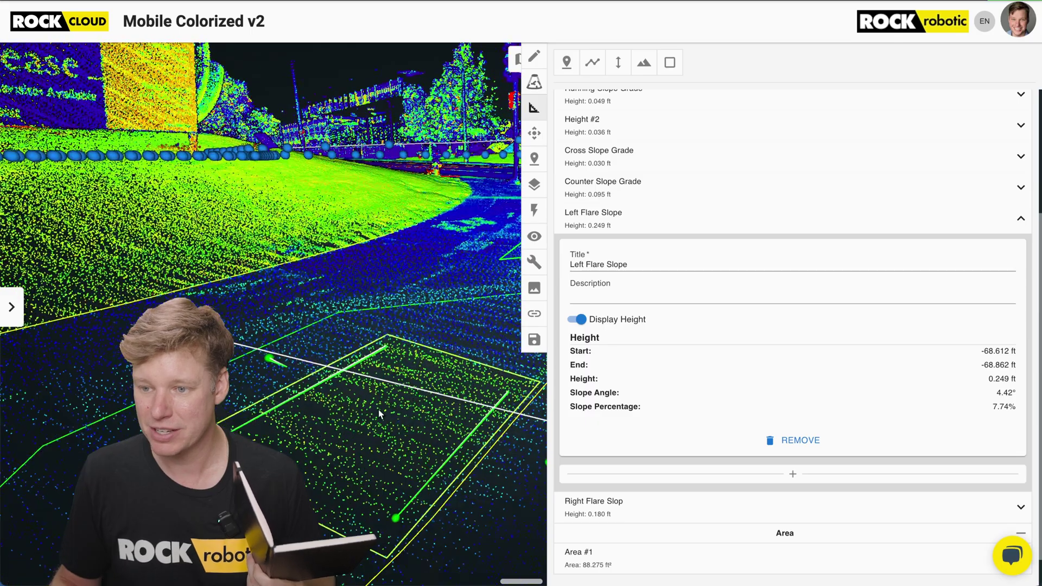
{"action": "left_click", "coordinate": [270, 361]}
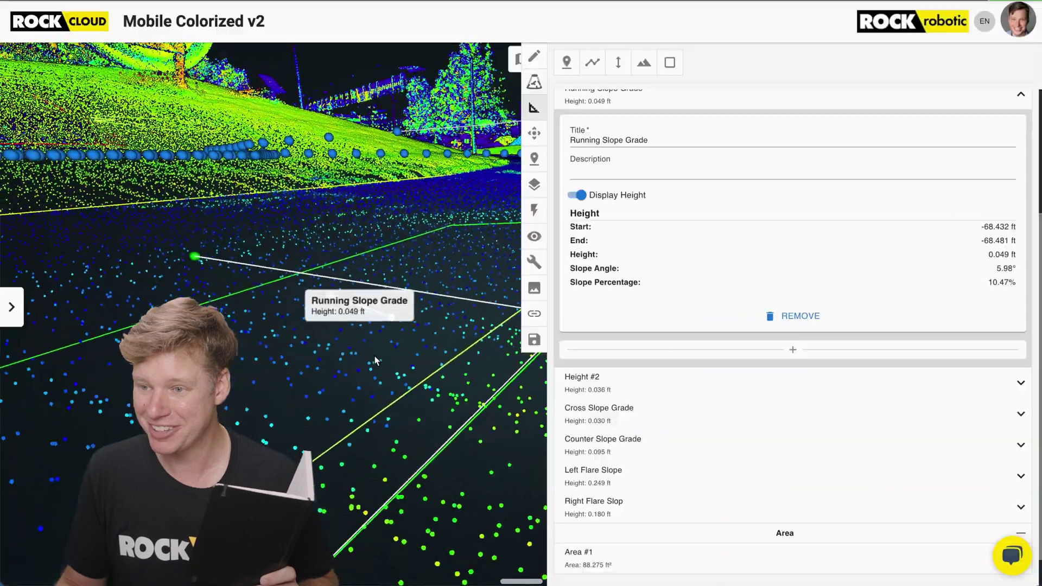
{"action": "left_click_drag", "start_coordinate": [374, 355], "coordinate": [110, 397]}
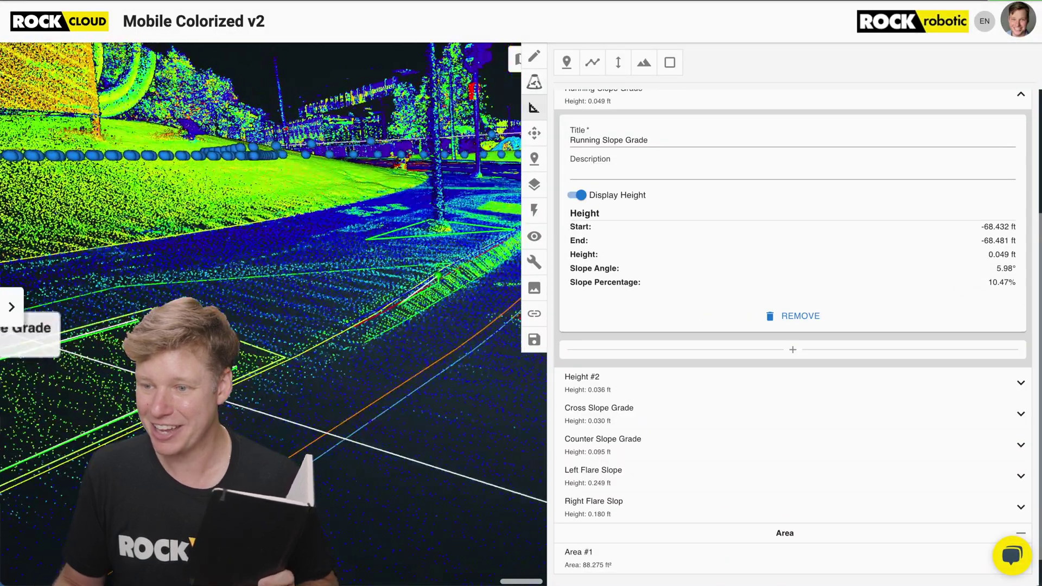
Expand the Right Flare Slop, Height #2 and Counter Slope Grade entries, then close the Measurements panel
{"action": "left_click", "coordinate": [437, 282]}
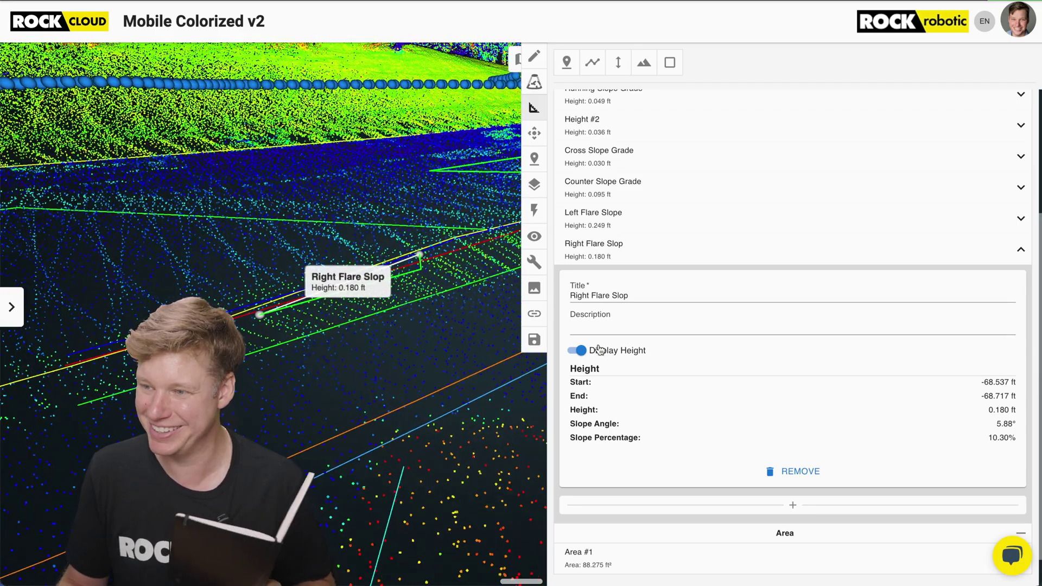
{"action": "scroll", "coordinate": [657, 373], "scroll_direction": "down", "scroll_amount": 1}
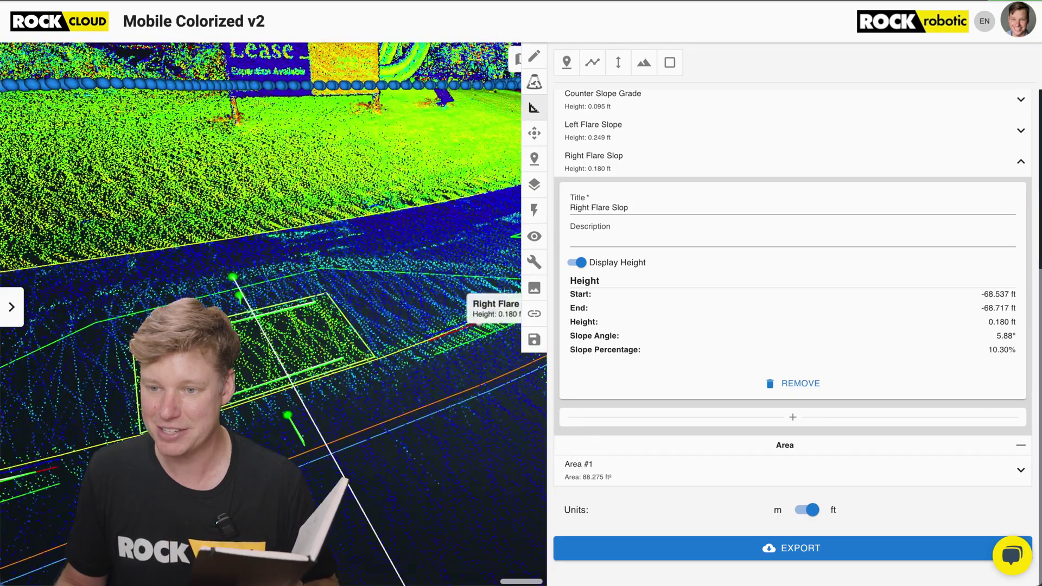
{"action": "left_click", "coordinate": [660, 328]}
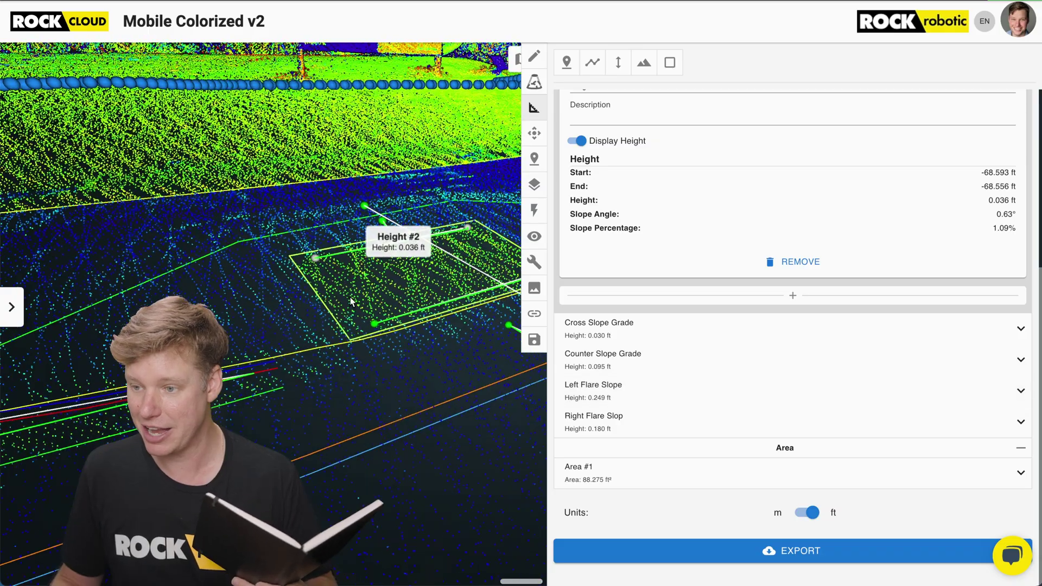
{"action": "left_click", "coordinate": [419, 319]}
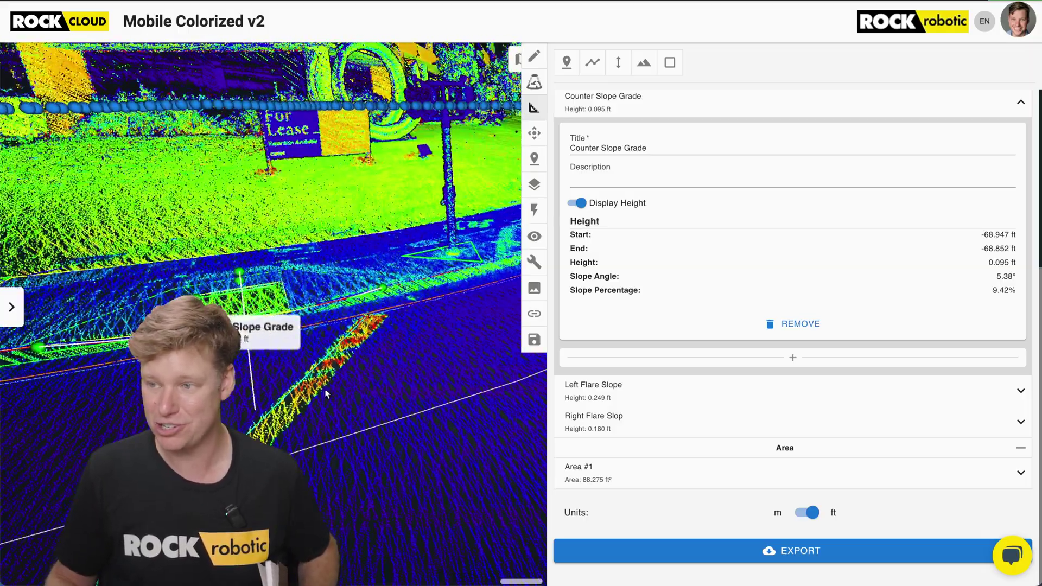
{"action": "left_click", "coordinate": [542, 121]}
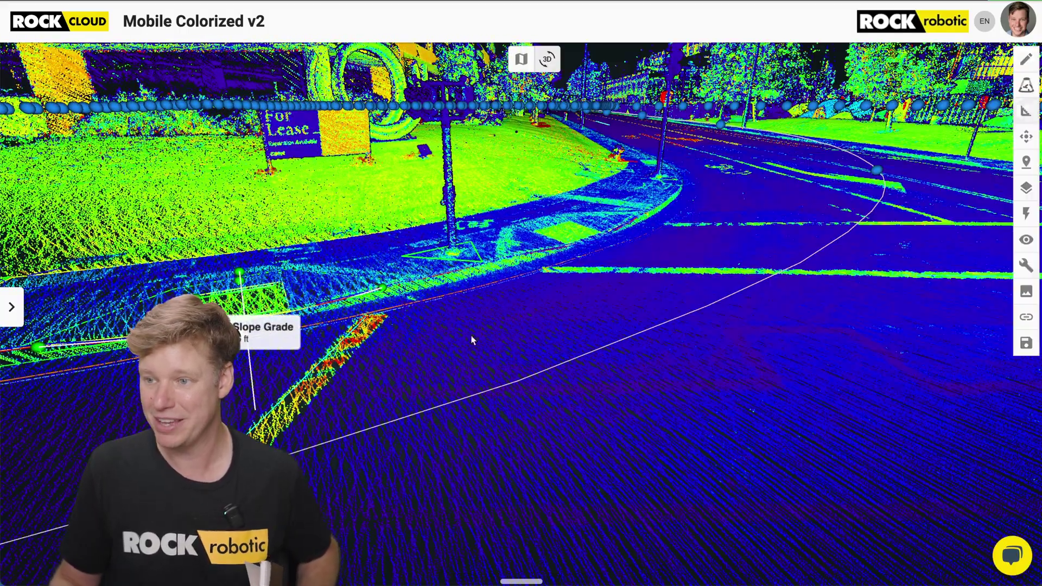